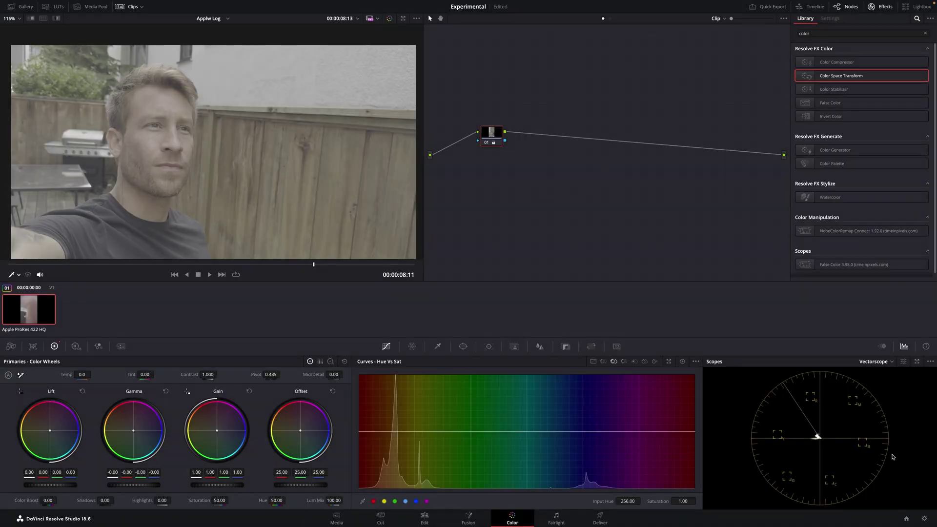
Apply Color Space Transform to node 01, then add serial node 02 with its own CST
{"action": "left_click", "coordinate": [924, 518]}
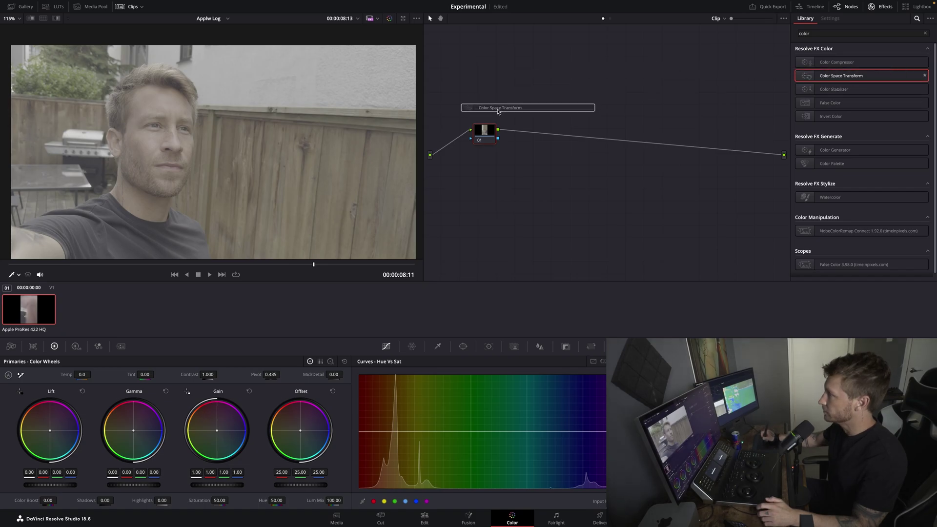
{"action": "left_click_drag", "start_coordinate": [498, 111], "coordinate": [484, 131]}
{"action": "right_click", "coordinate": [484, 136]}
{"action": "mouse_move", "coordinate": [517, 169]}
{"action": "left_click", "coordinate": [561, 171]}
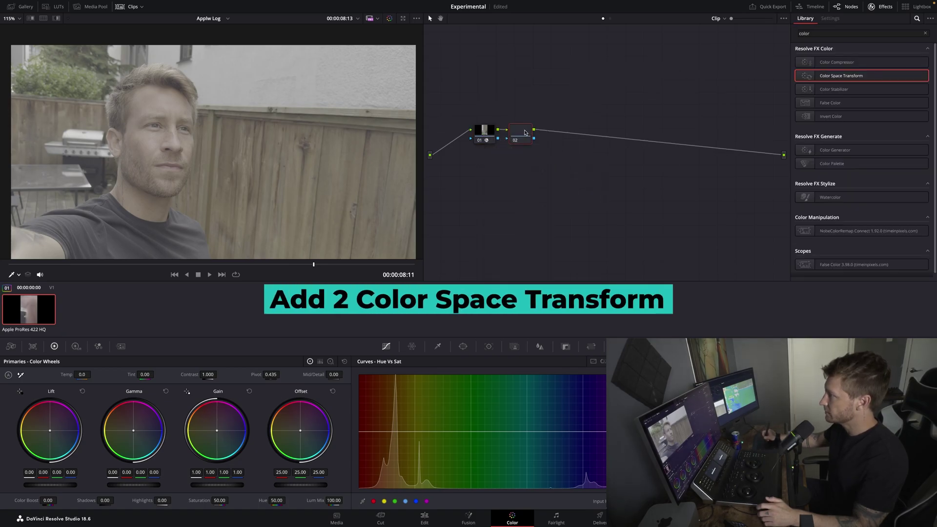
{"action": "left_click_drag", "start_coordinate": [842, 75], "coordinate": [700, 142]}
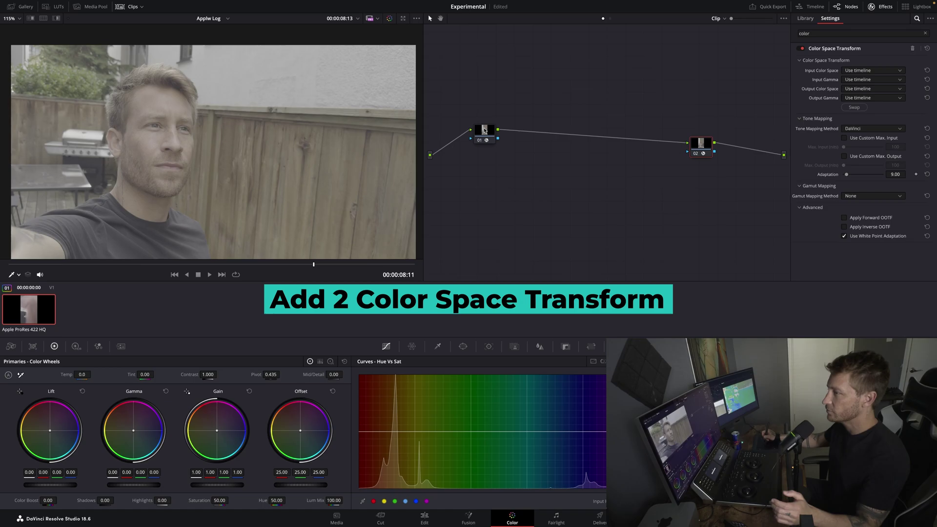
{"action": "left_click_drag", "start_coordinate": [484, 130], "coordinate": [481, 138]}
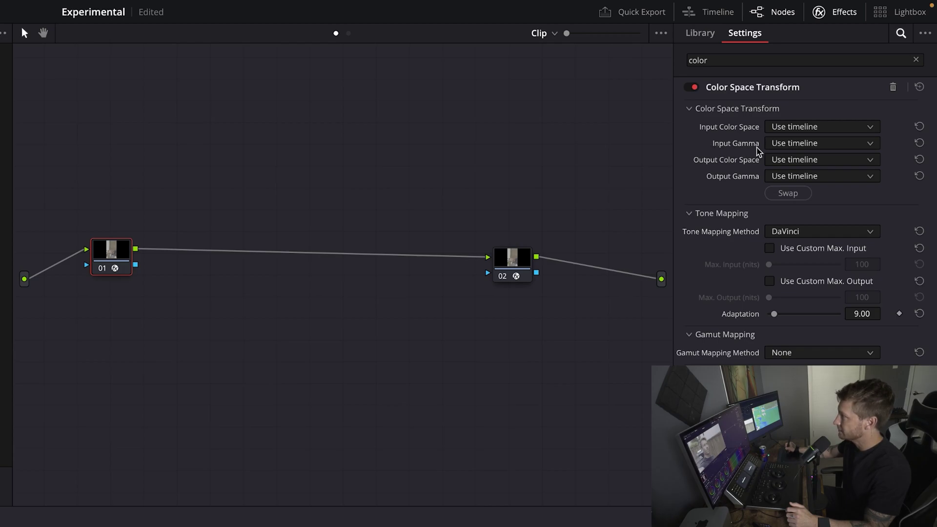
Set node 01's CST output to DaVinci Wide Gamut with DaVinci Intermediate gamma
{"action": "left_click", "coordinate": [793, 161]}
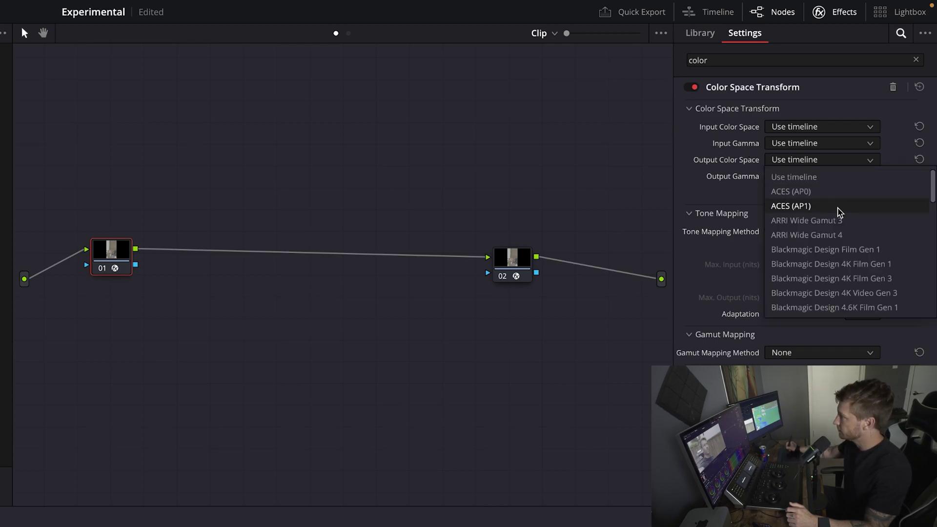
{"action": "left_click", "coordinate": [821, 233]}
{"action": "left_click", "coordinate": [804, 174]}
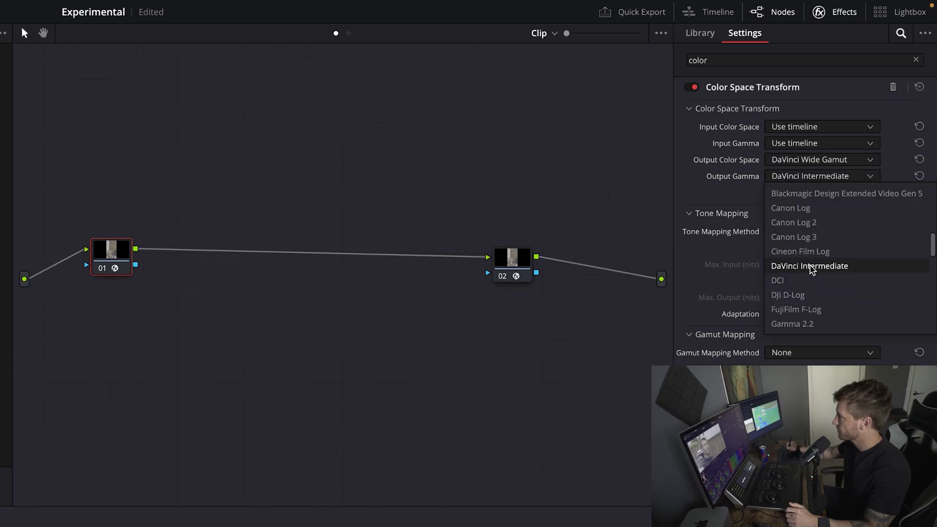
{"action": "left_click", "coordinate": [800, 266]}
Set node 02's CST input to DaVinci Wide Gamut/Intermediate and output to Rec.709/Gamma 2.4
{"action": "left_click", "coordinate": [498, 258]}
{"action": "left_click", "coordinate": [810, 128]}
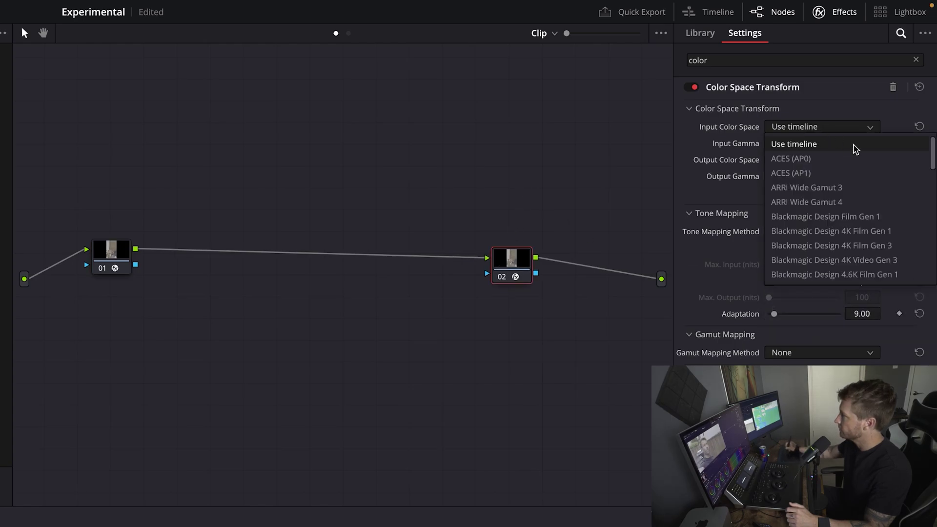
{"action": "scroll", "coordinate": [897, 171], "scroll_direction": "down", "scroll_amount": 10}
{"action": "left_click", "coordinate": [897, 171]}
{"action": "left_click", "coordinate": [822, 143]}
{"action": "scroll", "coordinate": [927, 188], "scroll_direction": "down", "scroll_amount": 8}
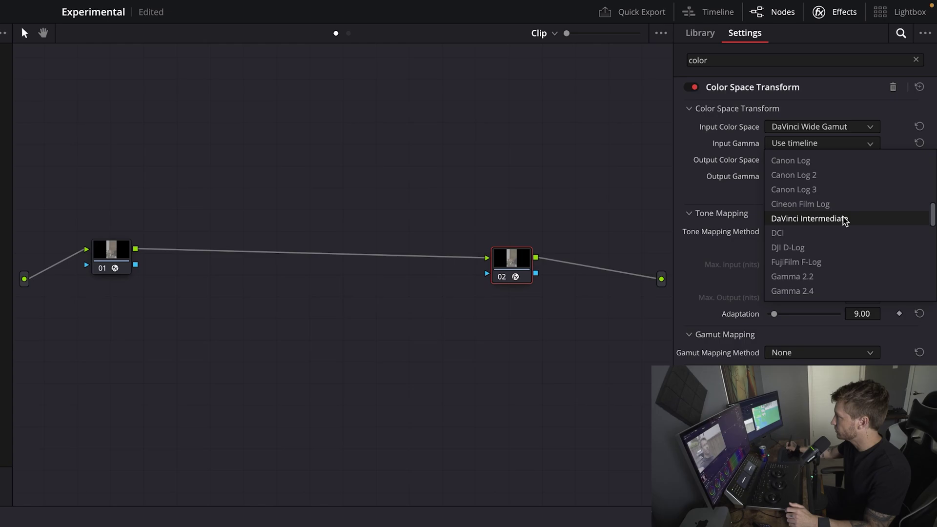
{"action": "left_click", "coordinate": [844, 221]}
{"action": "left_click", "coordinate": [824, 160]}
{"action": "scroll", "coordinate": [919, 256], "scroll_direction": "down", "scroll_amount": 8}
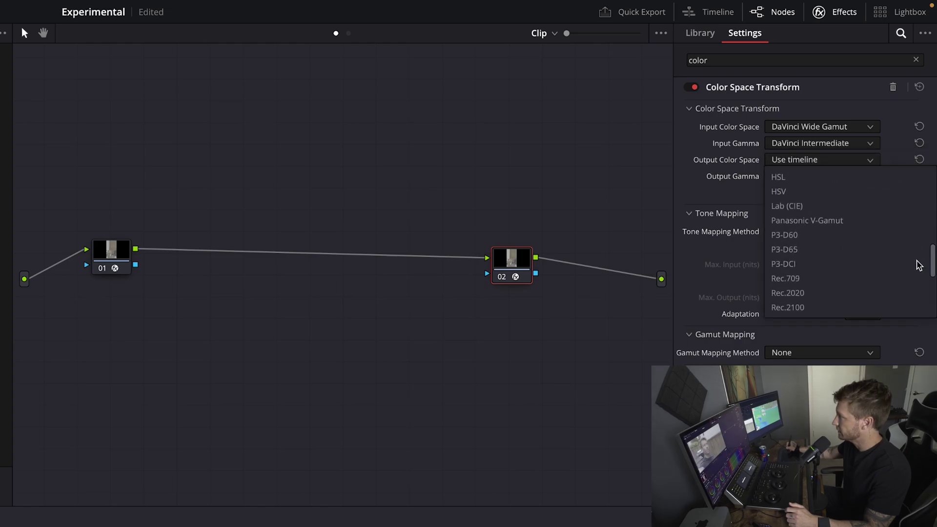
{"action": "left_click", "coordinate": [879, 278]}
{"action": "left_click", "coordinate": [822, 176]}
{"action": "left_click", "coordinate": [826, 265]}
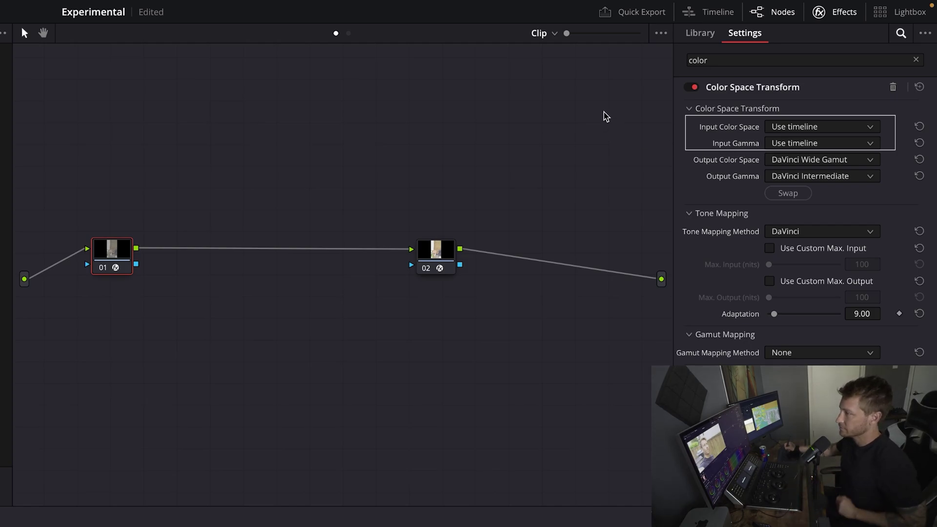
Set node 01's CST input to Rec.709 color space with Apple Log gamma
{"action": "left_click", "coordinate": [844, 127]}
{"action": "left_click_drag", "start_coordinate": [933, 151], "coordinate": [922, 219]}
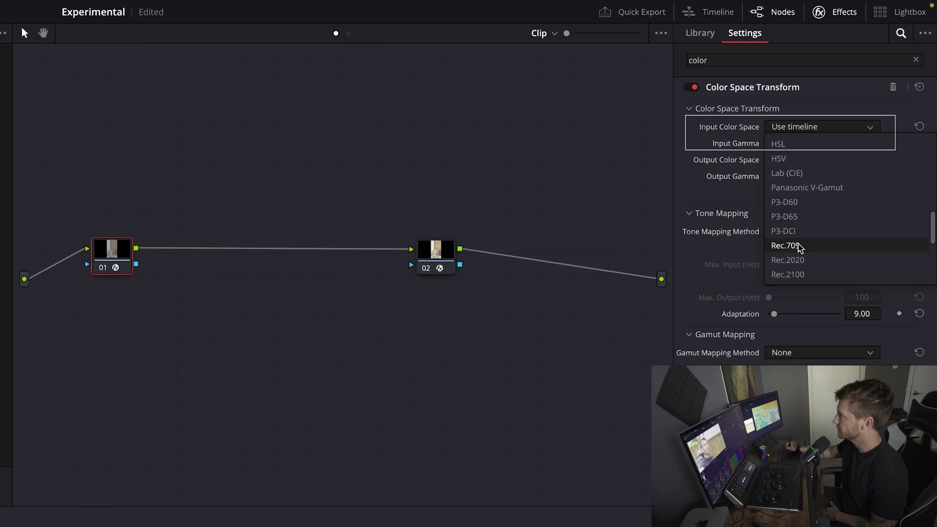
{"action": "left_click", "coordinate": [797, 241]}
{"action": "left_click", "coordinate": [801, 143]}
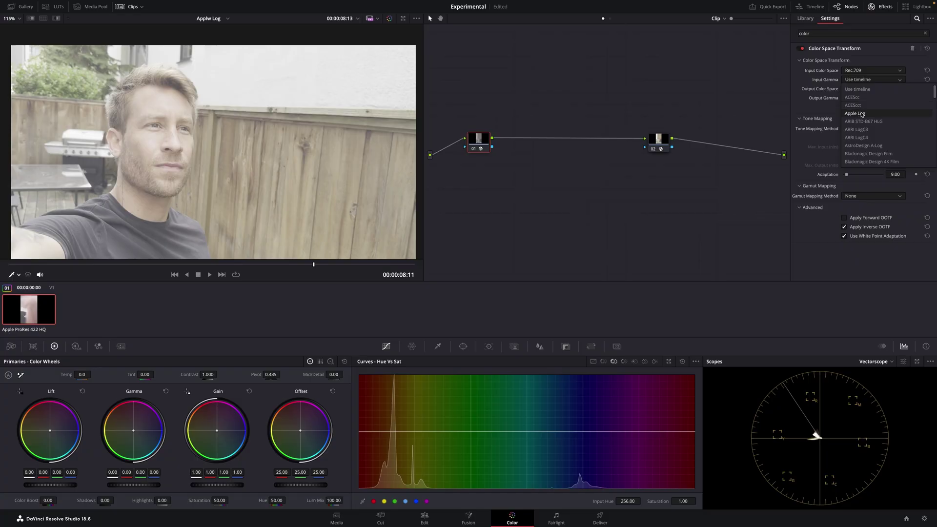
{"action": "left_click", "coordinate": [862, 114]}
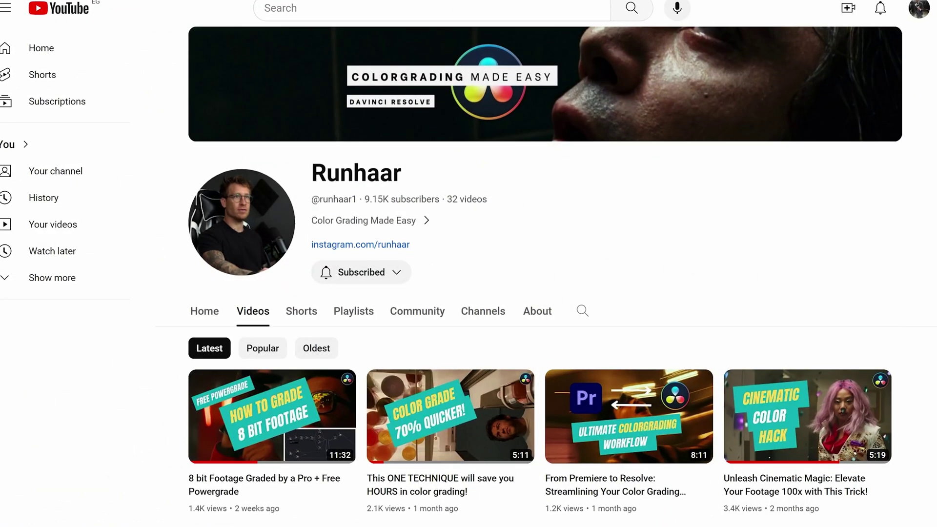
{"action": "scroll", "coordinate": [643, 283], "scroll_direction": "down", "scroll_amount": 6}
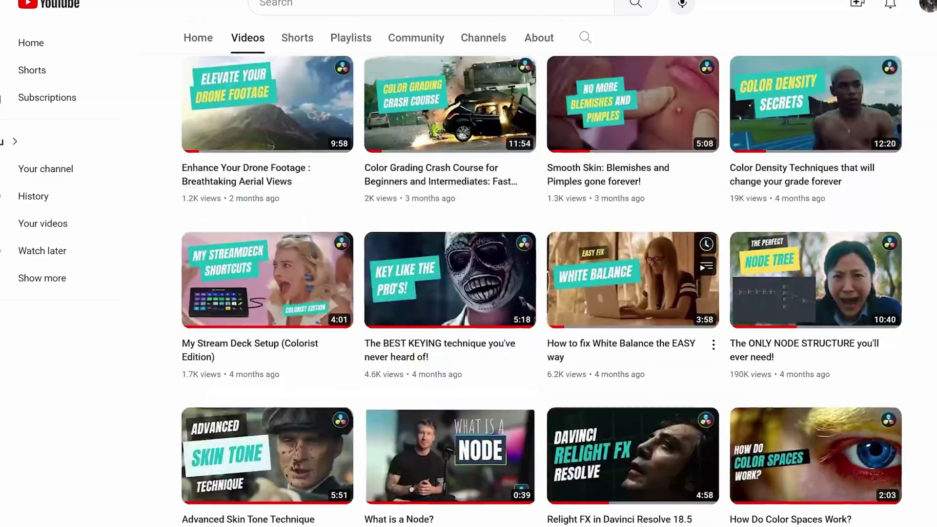
{"action": "scroll", "coordinate": [649, 229], "scroll_direction": "down", "scroll_amount": 4}
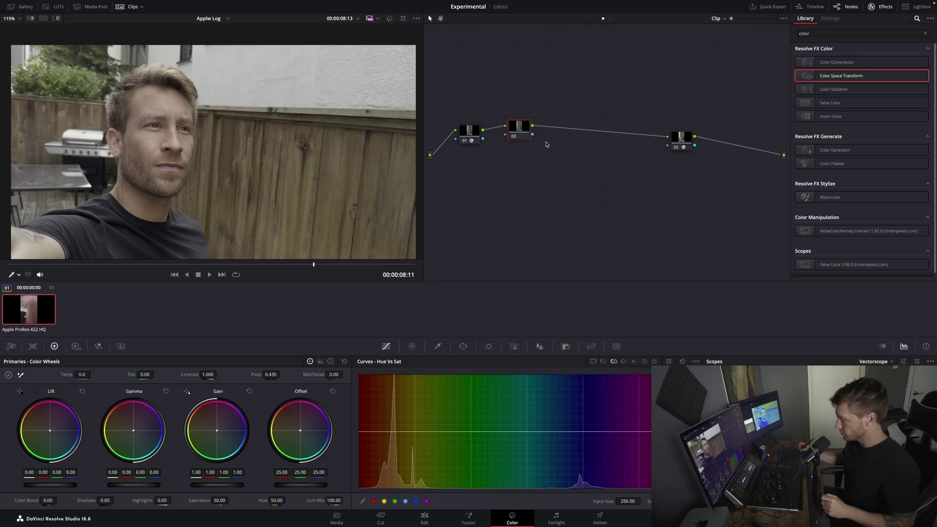
Label node 03 Exp and add serial nodes labelled Contrast and Balance after it
{"action": "type", "text": "Exp"}
{"action": "right_click", "coordinate": [516, 133]}
{"action": "left_click", "coordinate": [589, 171]}
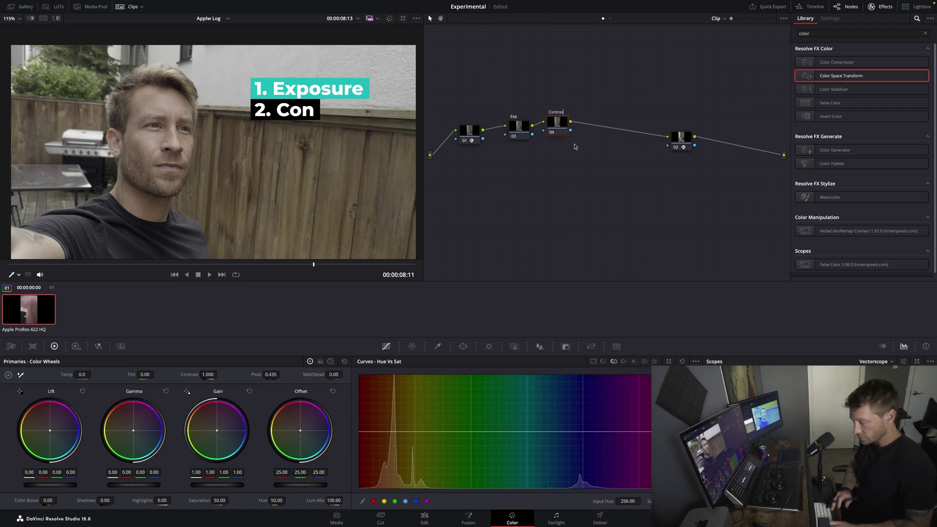
{"action": "type", "text": "t"}
{"action": "right_click", "coordinate": [557, 127]}
{"action": "left_click", "coordinate": [634, 168]}
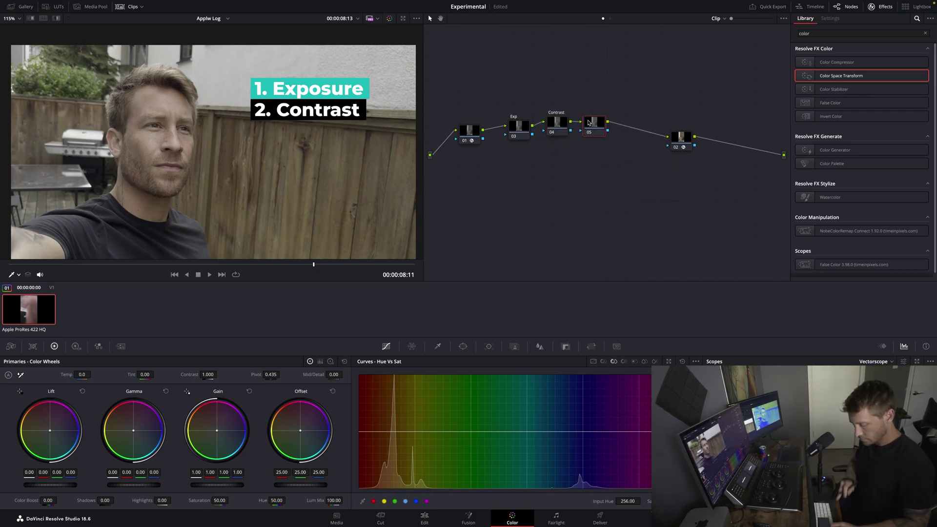
{"action": "type", "text": "Balance"}
{"action": "right_click", "coordinate": [589, 128]}
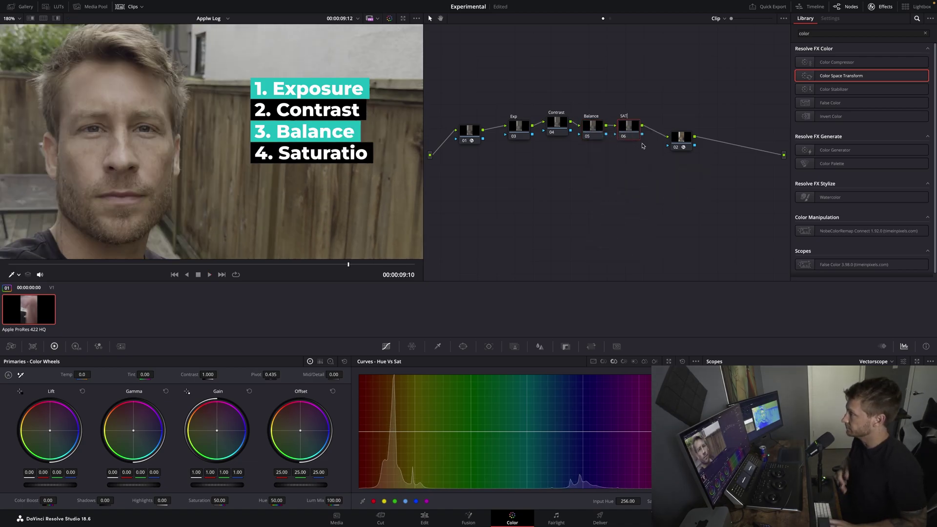
Arrange the Contrast, Sat and 01 nodes into a tidy row in the node tree
{"action": "left_click", "coordinate": [683, 137]}
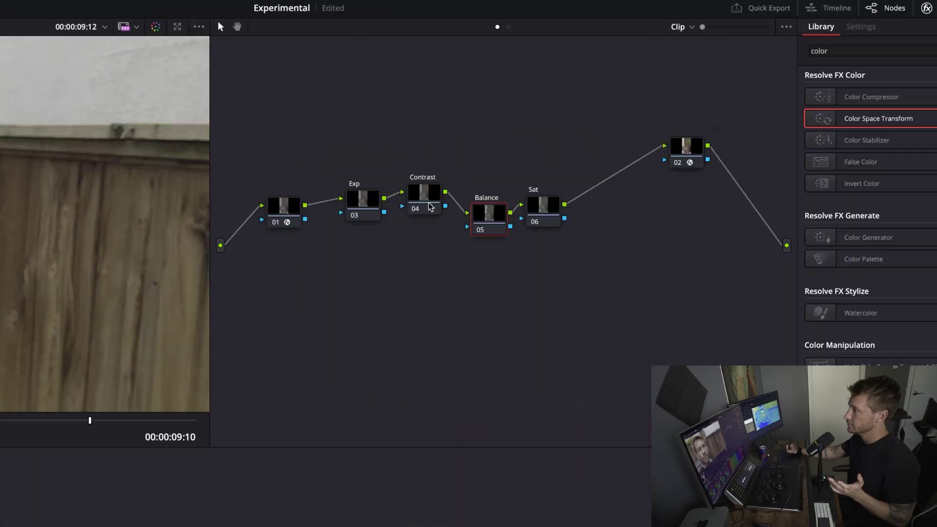
{"action": "left_click_drag", "start_coordinate": [429, 206], "coordinate": [430, 230]}
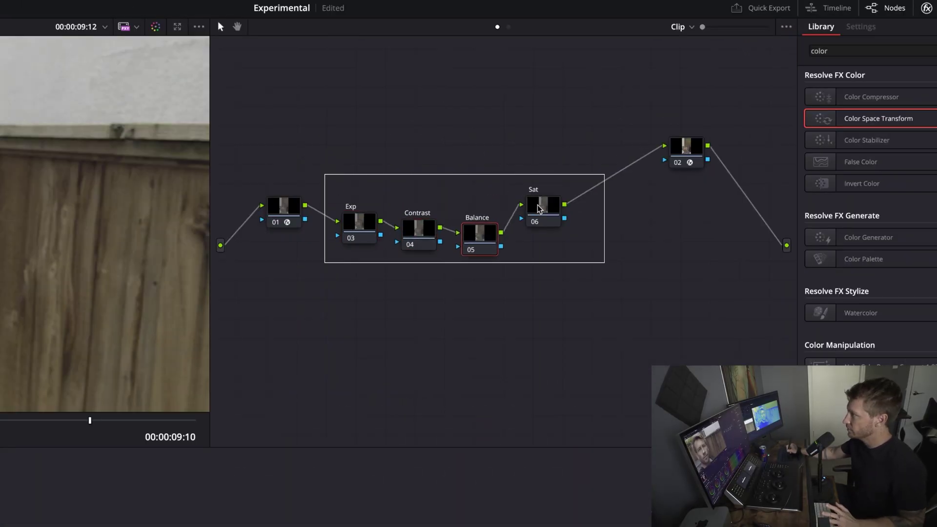
{"action": "left_click_drag", "start_coordinate": [539, 209], "coordinate": [536, 234]}
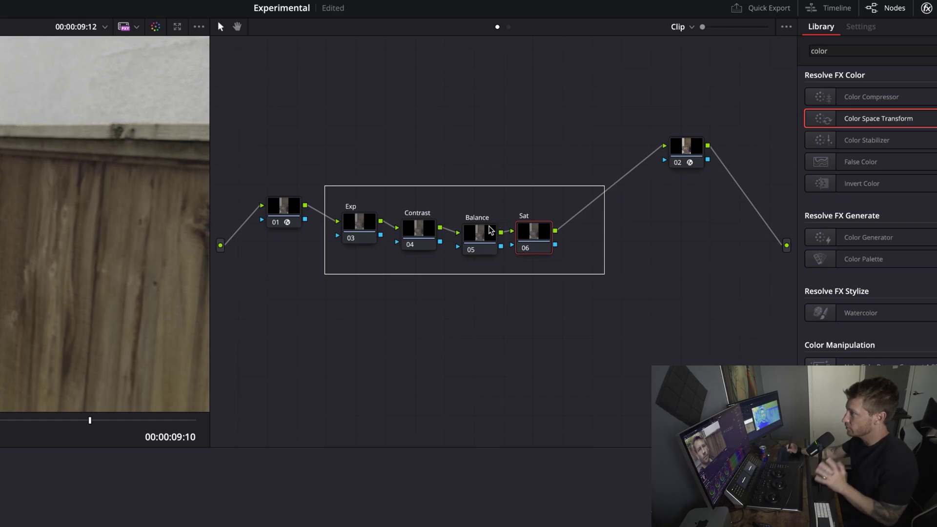
{"action": "left_click_drag", "start_coordinate": [284, 206], "coordinate": [285, 183]}
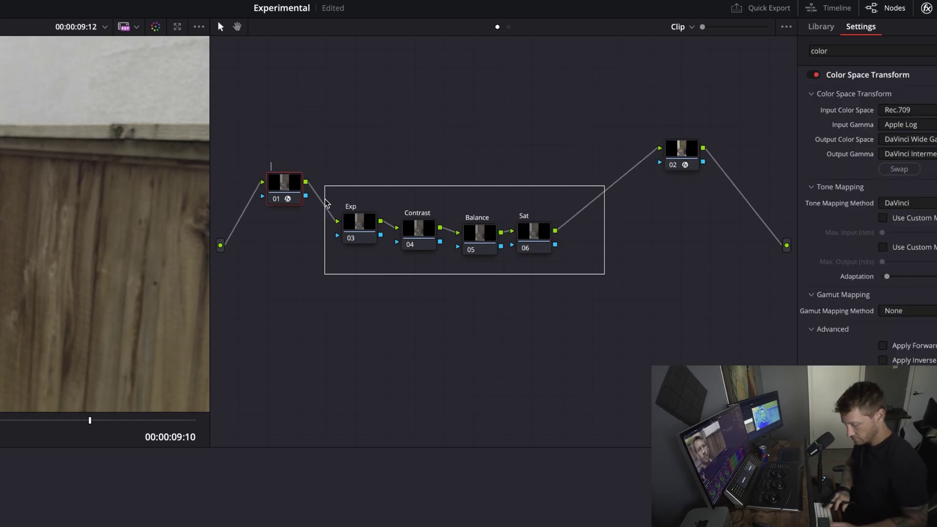
Label the transform node CST and begin editing the Contrast node's label
{"action": "type", "text": "CST"}
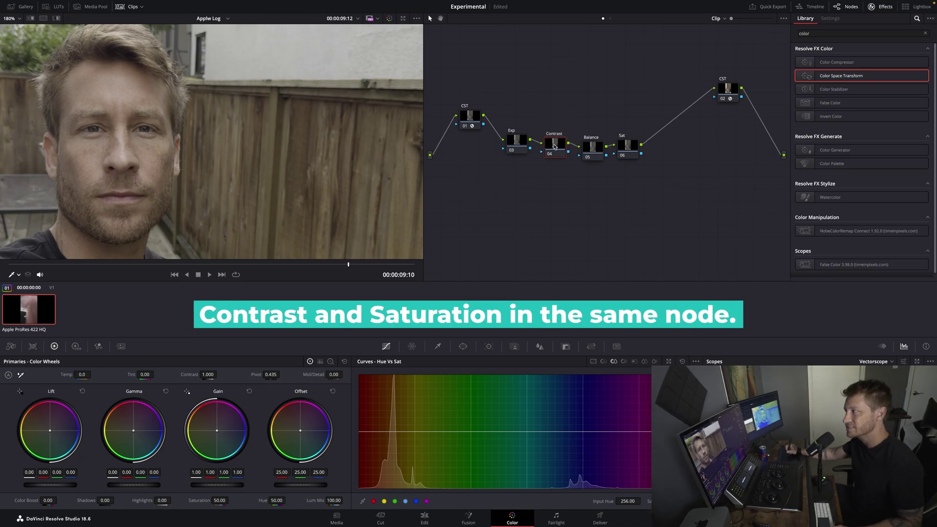
{"action": "left_click", "coordinate": [575, 158]}
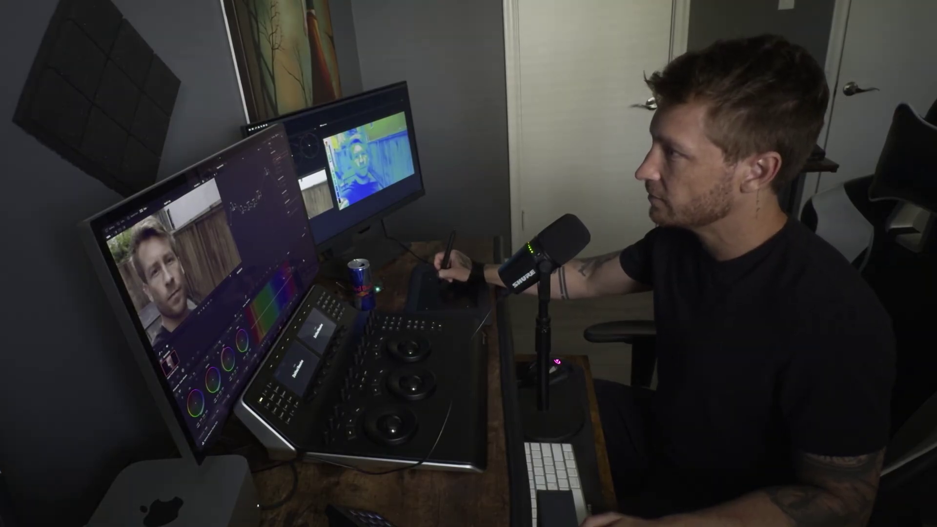
Switch the HSV SAT node (06) to process in HSV colour space
{"action": "right_click", "coordinate": [634, 151]}
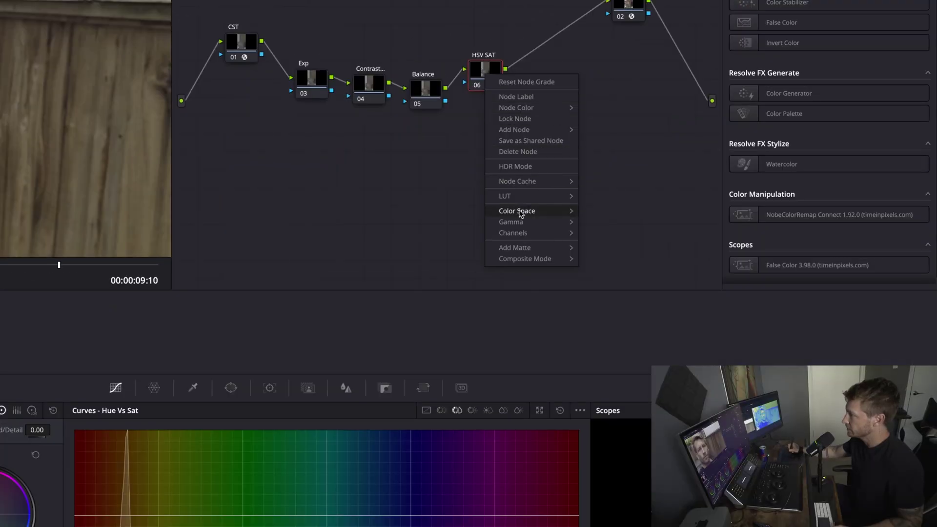
{"action": "mouse_move", "coordinate": [520, 214]}
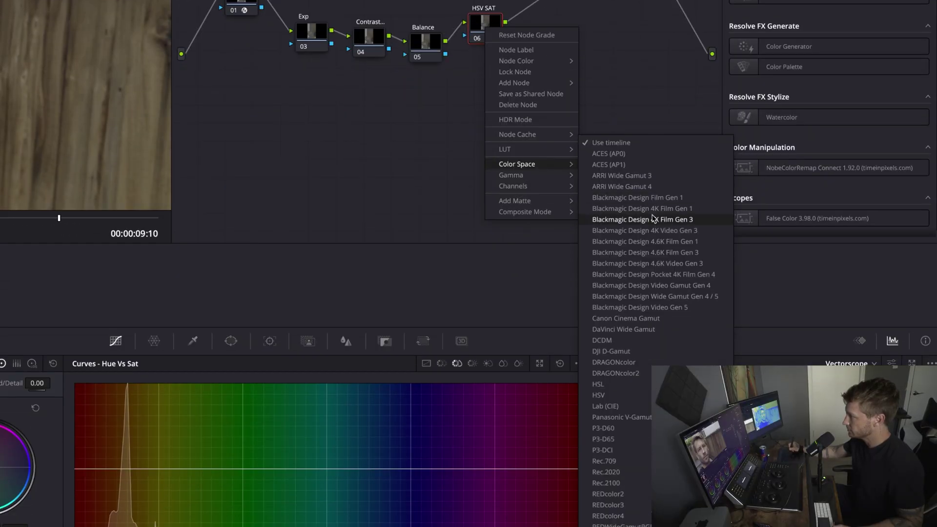
{"action": "left_click", "coordinate": [598, 395]}
Turn off channels 1 and 3 on the HSV SAT node
{"action": "right_click", "coordinate": [483, 31]}
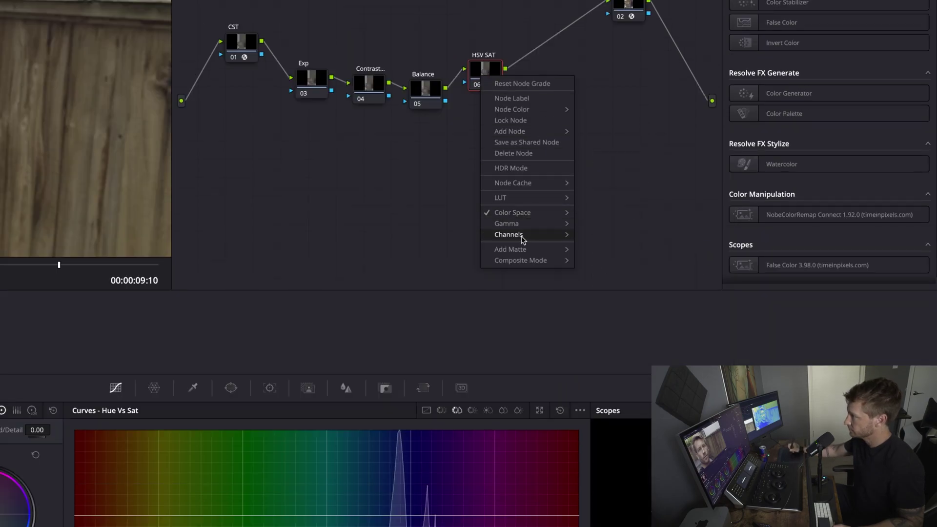
{"action": "left_click", "coordinate": [592, 237]}
{"action": "right_click", "coordinate": [483, 74]}
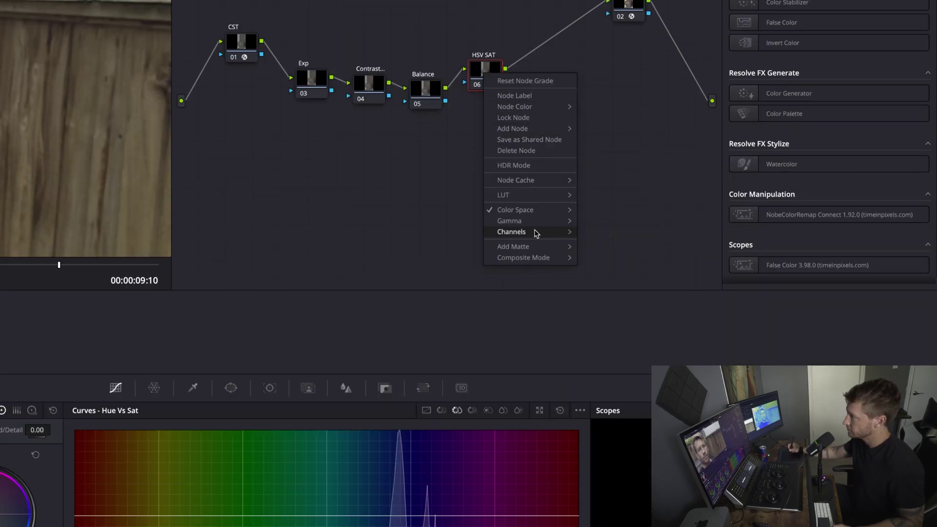
{"action": "left_click", "coordinate": [607, 254]}
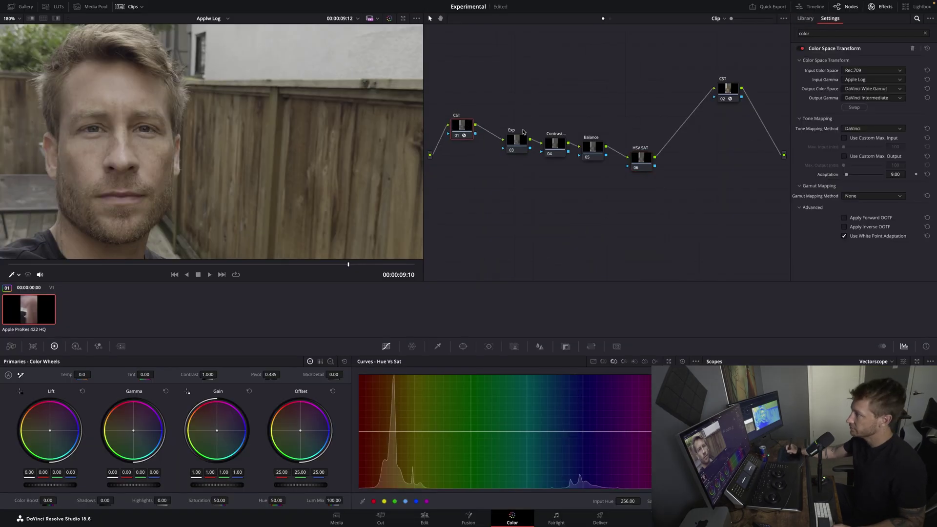
{"action": "left_click", "coordinate": [317, 82]}
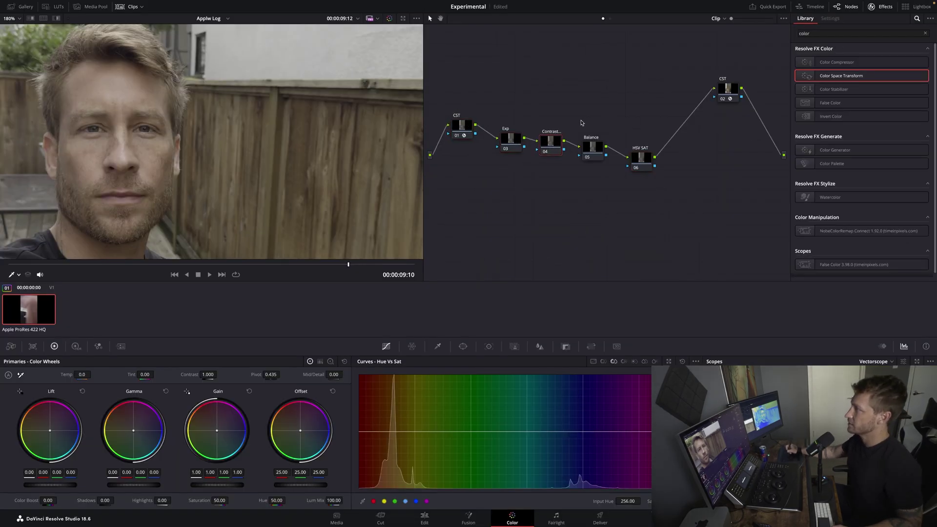
{"action": "left_click_drag", "start_coordinate": [643, 156], "coordinate": [639, 152]}
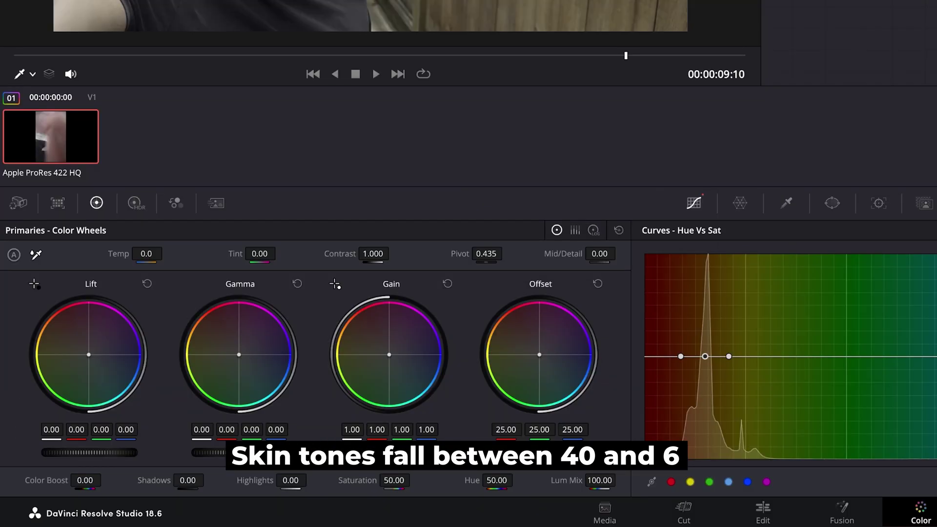
Drag the Exp node's Offset master wheel left, lowering offset from 25.00 to about 24.47
{"action": "left_click_drag", "start_coordinate": [300, 485], "coordinate": [295, 485]}
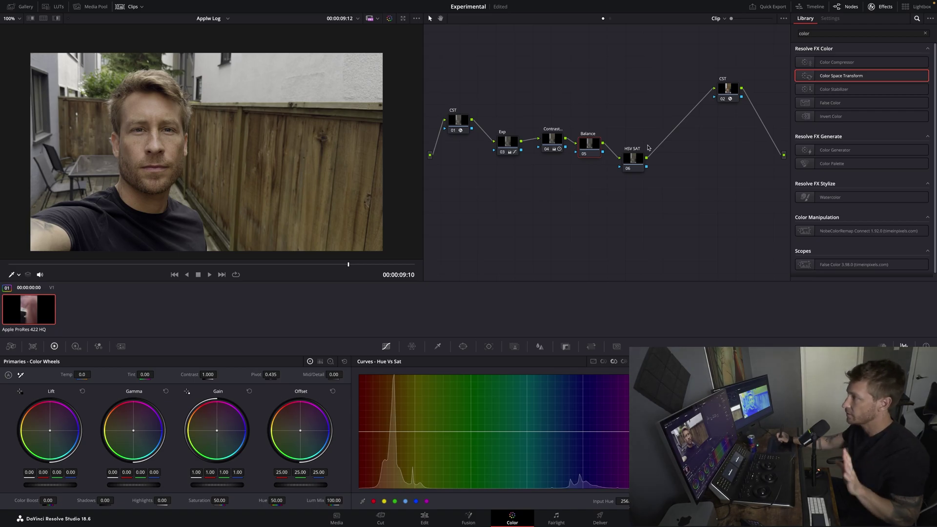
Nudge the HSV SAT node up, then show the Contrast node's values (contrast 1.098, saturation 60.75)
{"action": "left_click", "coordinate": [637, 162]}
{"action": "left_click_drag", "start_coordinate": [637, 162], "coordinate": [637, 157]}
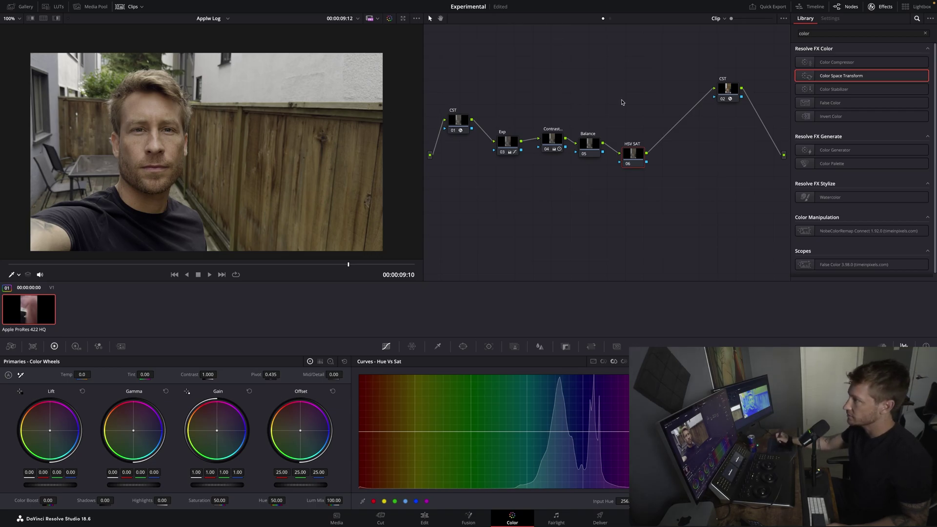
{"action": "left_click", "coordinate": [552, 140]}
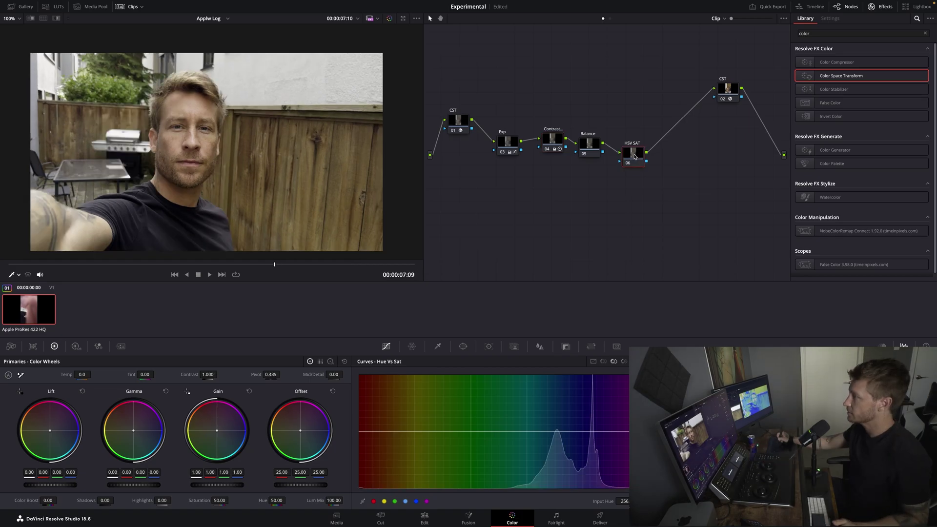
Select the HSV SAT node and shift it slightly left in the node editor
{"action": "right_click", "coordinate": [637, 155]}
{"action": "left_click", "coordinate": [634, 155]}
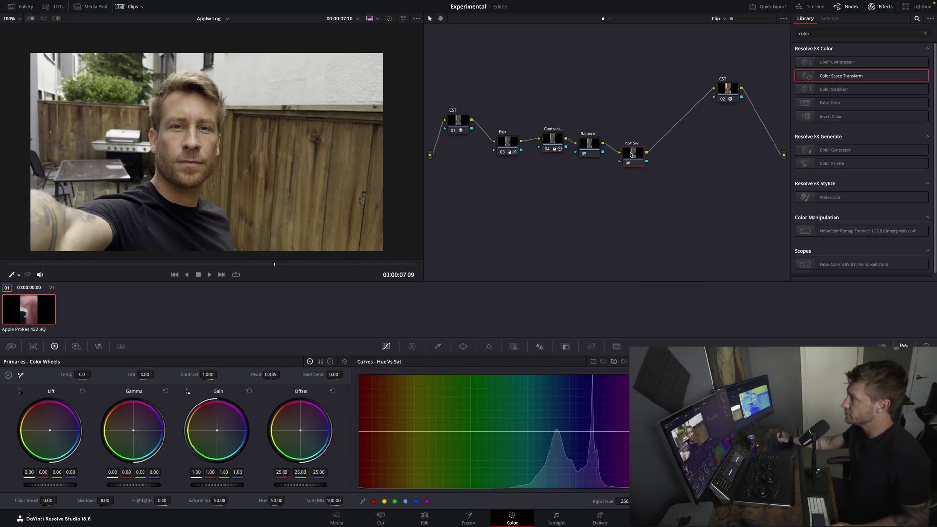
{"action": "left_click_drag", "start_coordinate": [633, 155], "coordinate": [627, 160]}
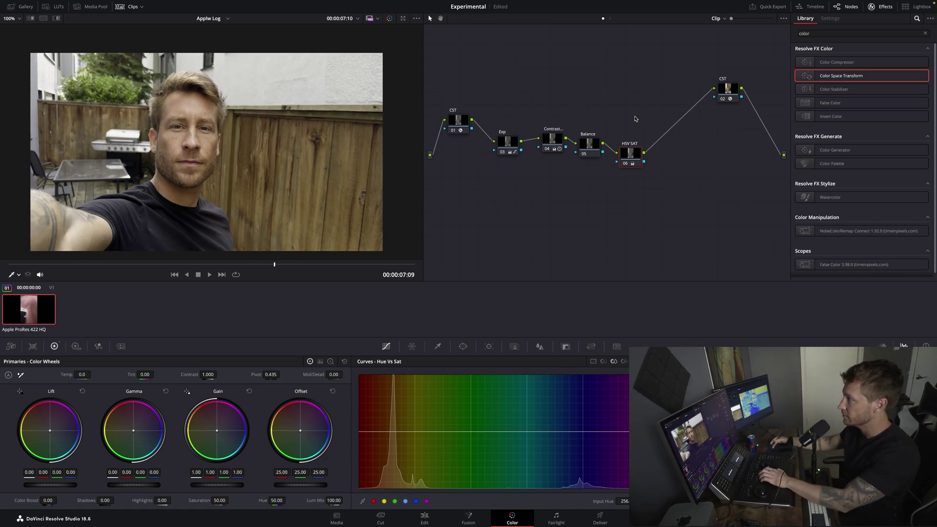
Give the HSV SAT node its own colour space from the Color Space submenu, then recheck its options
{"action": "right_click", "coordinate": [631, 155]}
{"action": "mouse_move", "coordinate": [675, 251]}
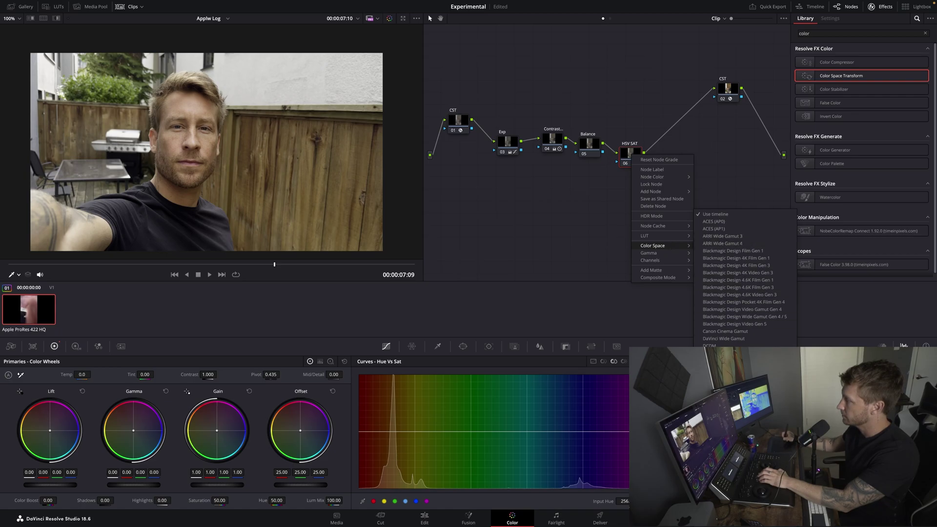
{"action": "left_click", "coordinate": [737, 316]}
{"action": "right_click", "coordinate": [628, 147]}
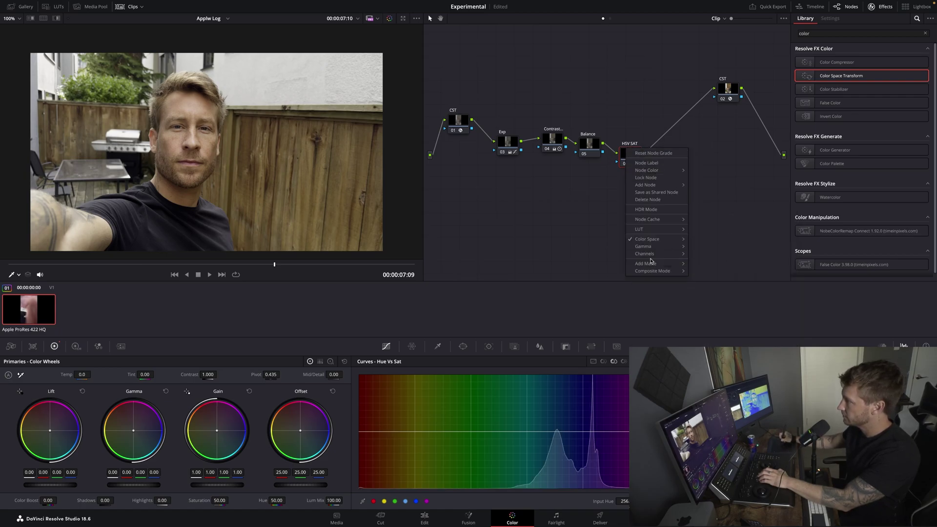
{"action": "key", "text": "Escape"}
{"action": "right_click", "coordinate": [629, 148]}
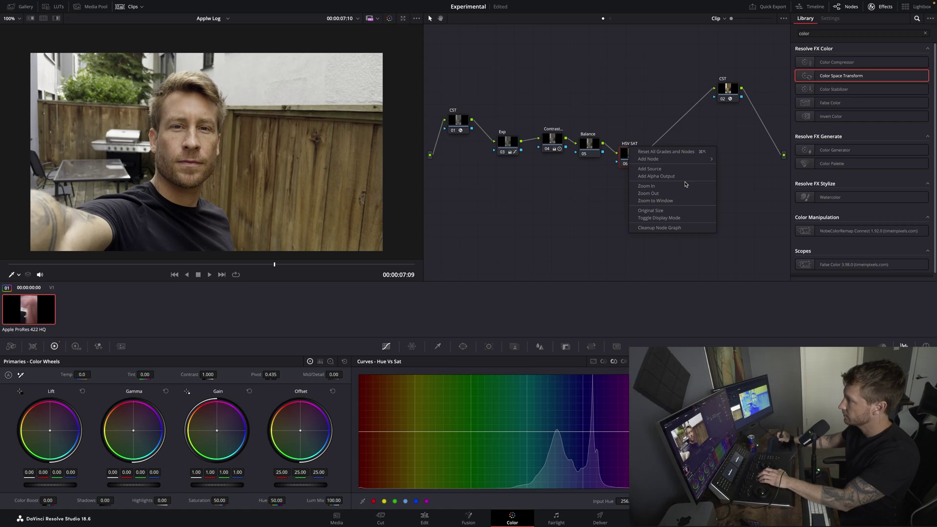
{"action": "key", "text": "Escape"}
{"action": "right_click", "coordinate": [630, 164]}
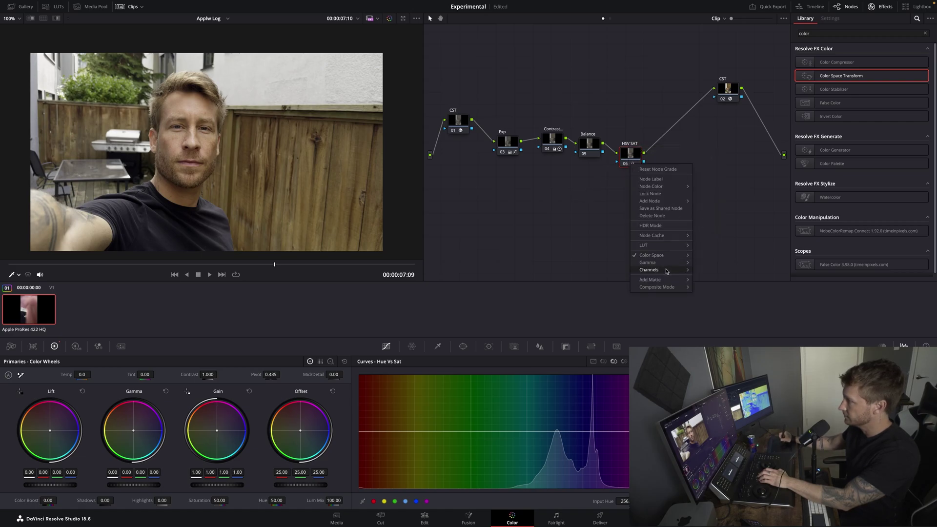
{"action": "key", "text": "Escape"}
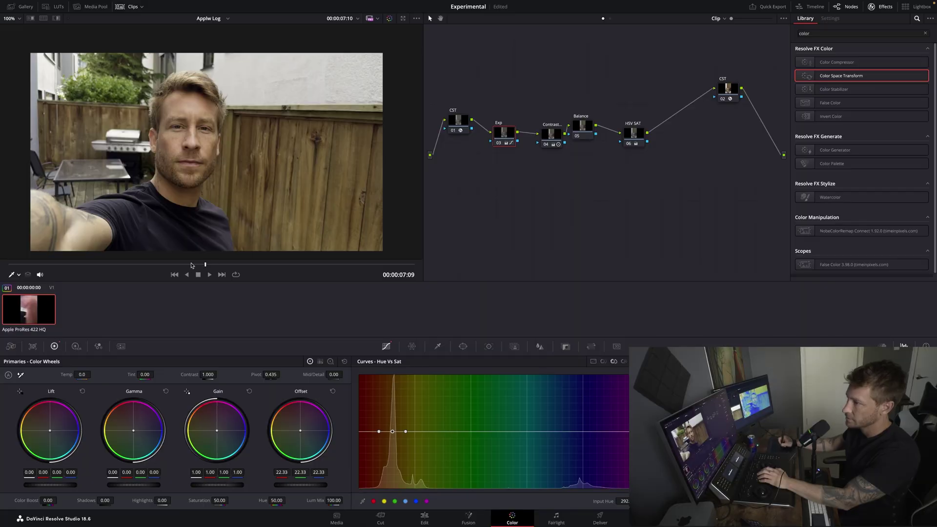
Add serial node 07 after HSV SAT and position it before the output CST
{"action": "left_click_drag", "start_coordinate": [191, 265], "coordinate": [260, 264]}
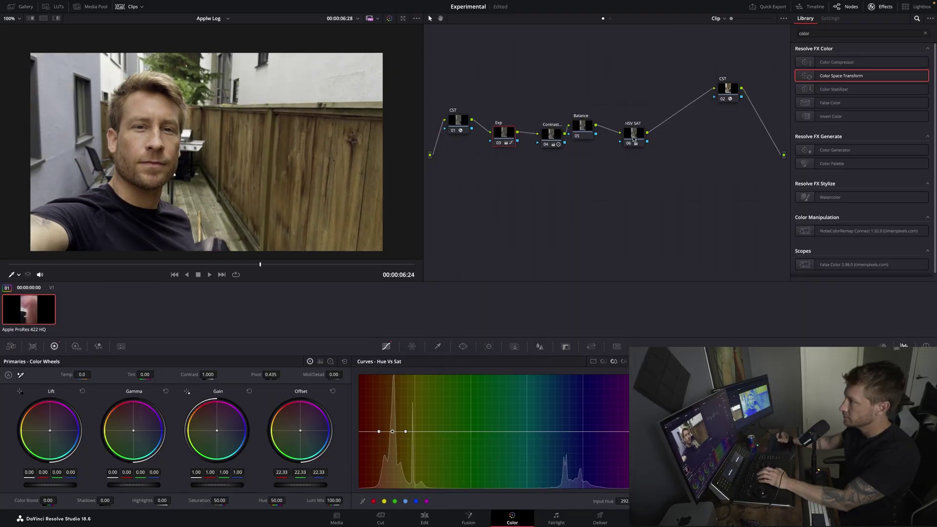
{"action": "left_click_drag", "start_coordinate": [634, 133], "coordinate": [623, 138]}
{"action": "right_click", "coordinate": [627, 144]}
{"action": "left_click", "coordinate": [710, 182]}
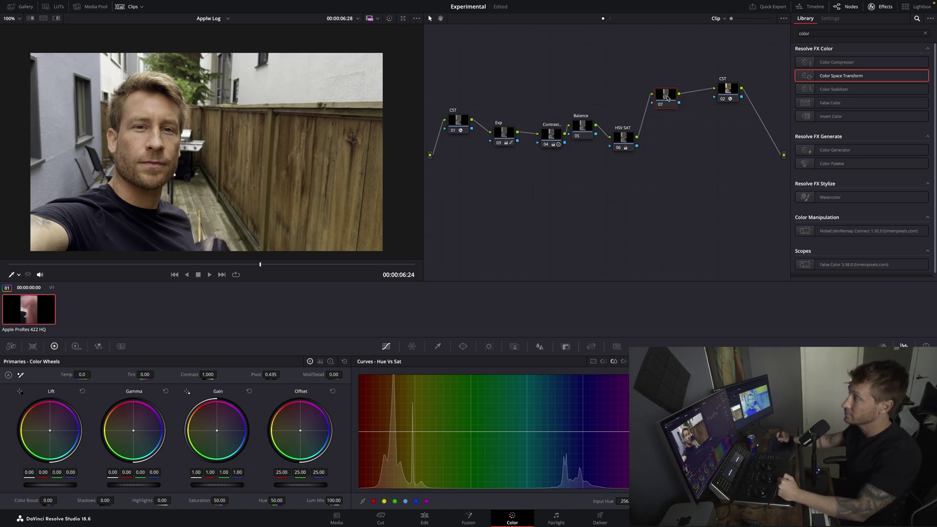
{"action": "left_click_drag", "start_coordinate": [667, 98], "coordinate": [666, 103]}
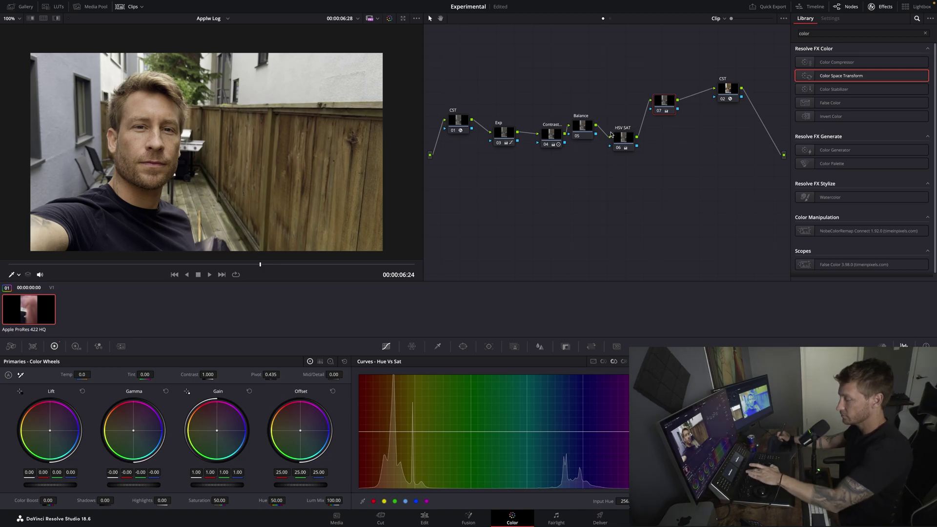
{"action": "left_click_drag", "start_coordinate": [665, 103], "coordinate": [667, 119]}
{"action": "key", "text": "space"}
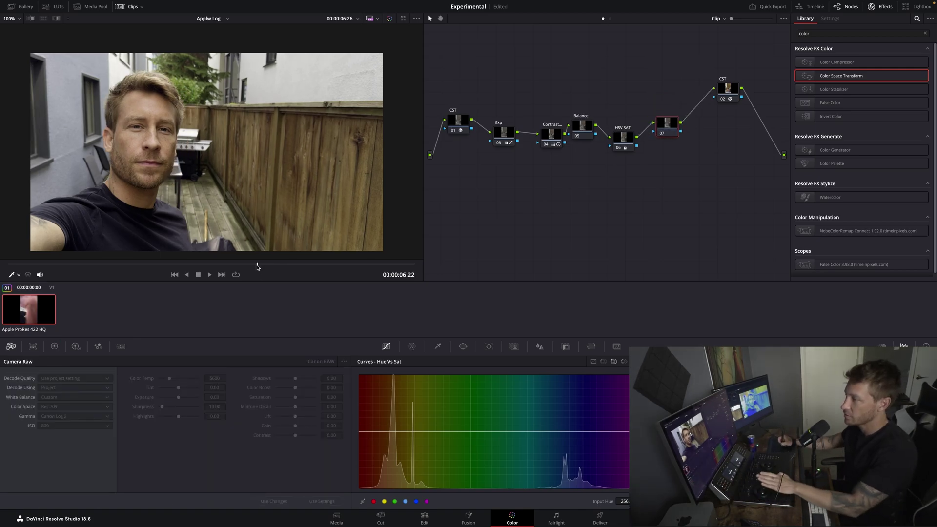
{"action": "key", "text": "space"}
{"action": "left_click_drag", "start_coordinate": [665, 119], "coordinate": [667, 111]}
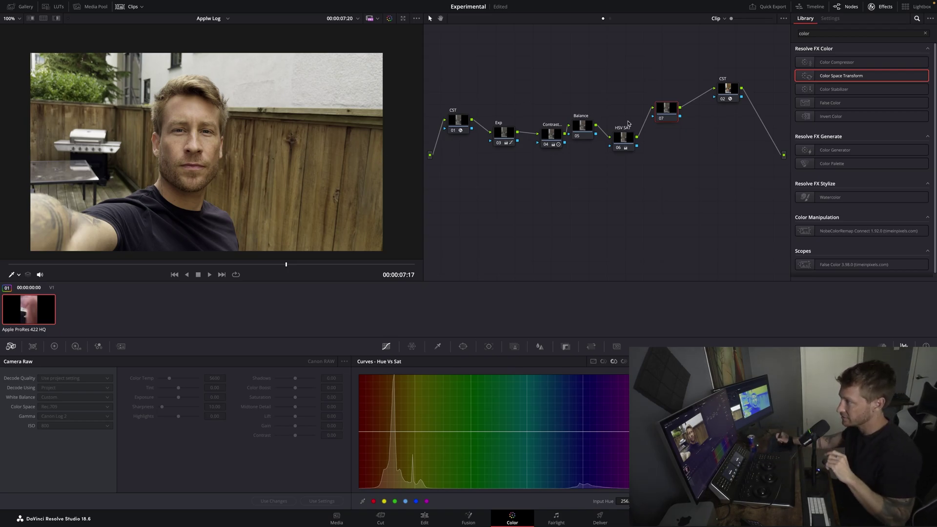
{"action": "key", "text": "ctrl+z"}
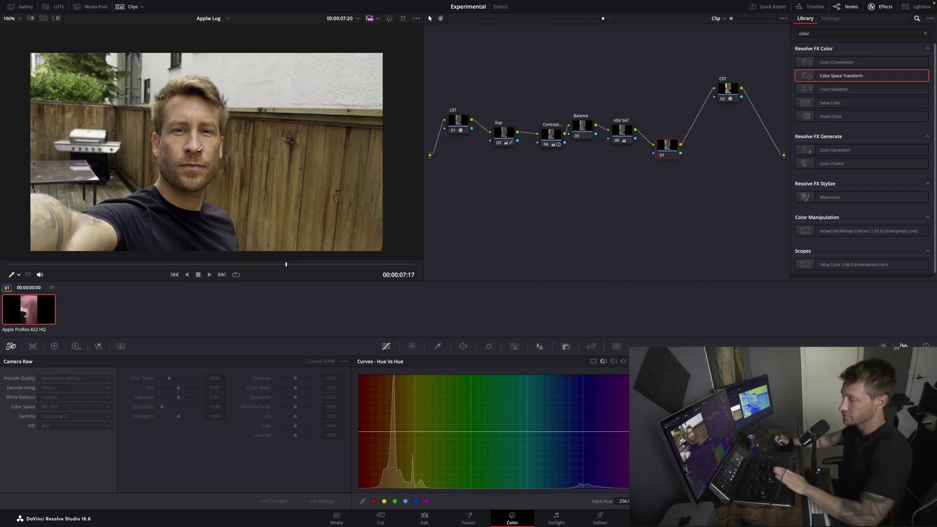
Pull down Hue vs Sat around the orange skin tones on node 07, comparing with bypass
{"action": "left_click", "coordinate": [275, 129]}
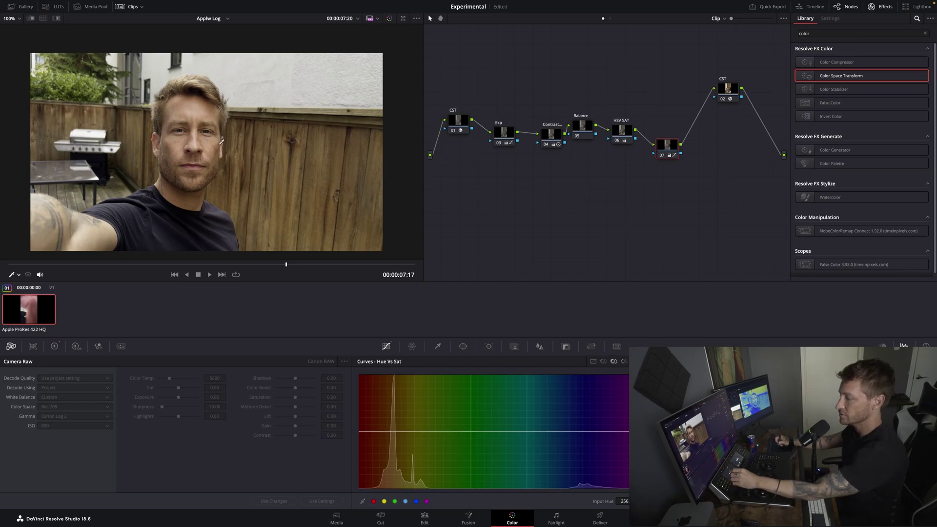
{"action": "left_click", "coordinate": [225, 138]}
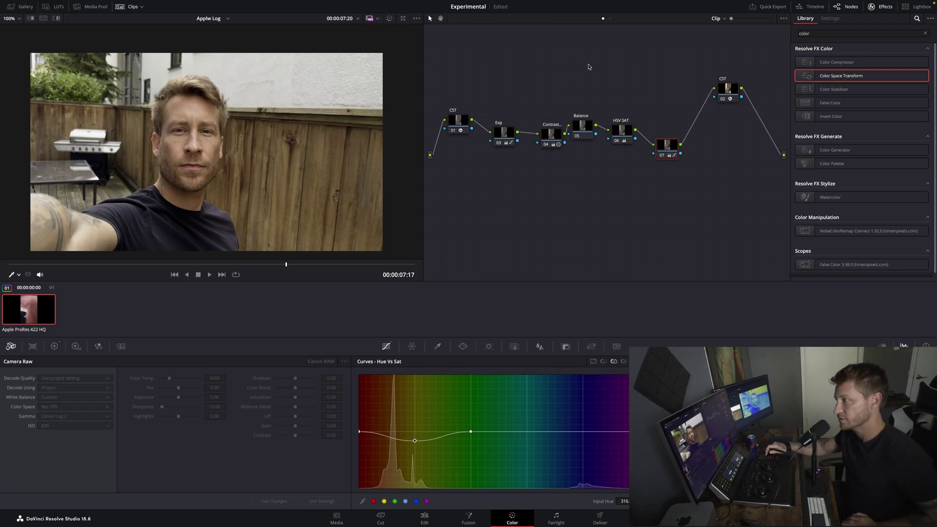
{"action": "key", "text": "ctrl+d"}
{"action": "key", "text": "ctrl+d"}
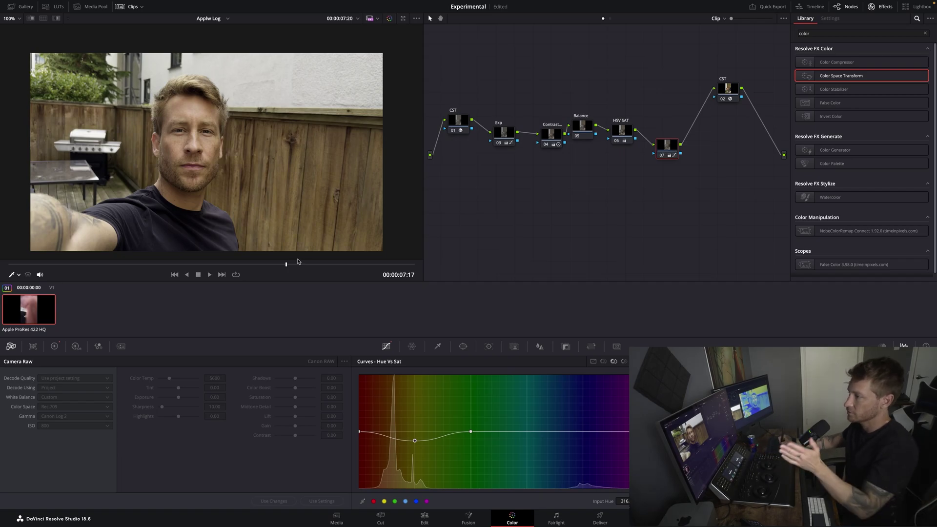
{"action": "left_click", "coordinate": [254, 265]}
Scrub through the clip and review the input CST, output CST and Exp node settings
{"action": "left_click_drag", "start_coordinate": [257, 272], "coordinate": [305, 268]}
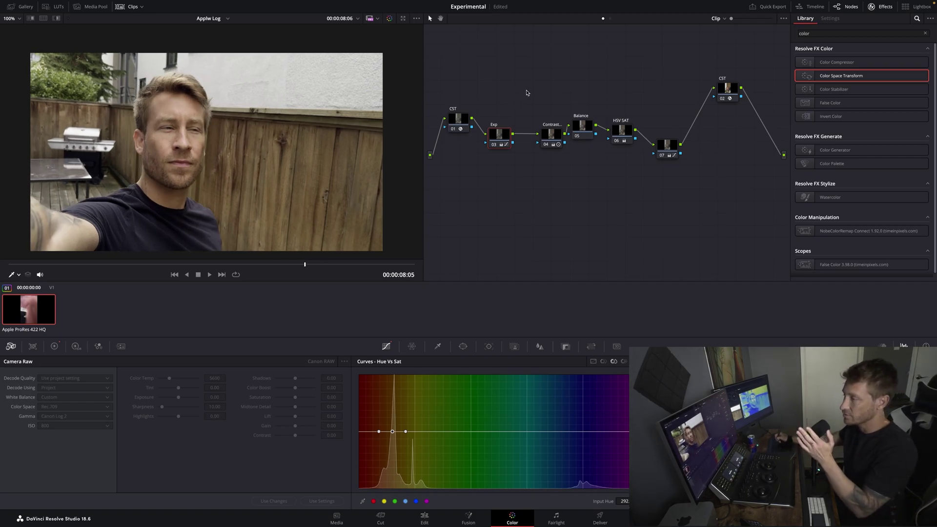
{"action": "left_click", "coordinate": [449, 128]}
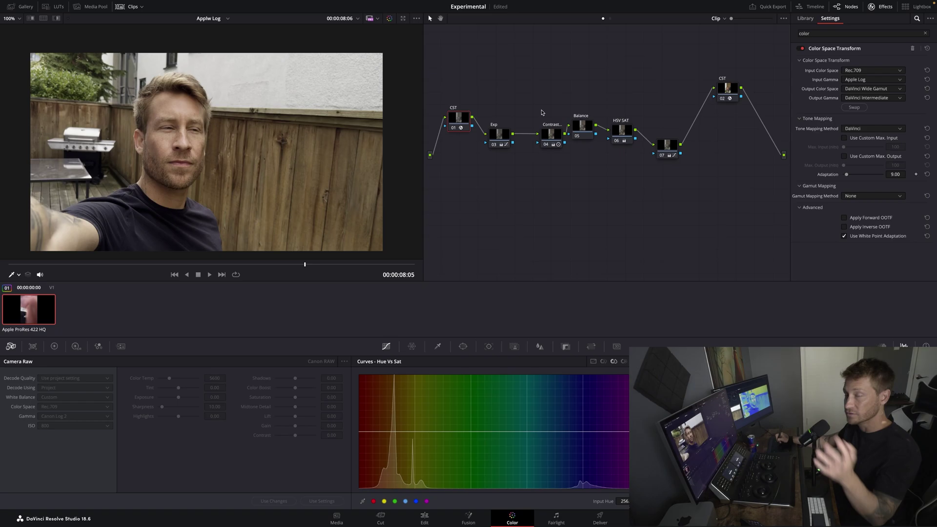
{"action": "left_click", "coordinate": [723, 91]}
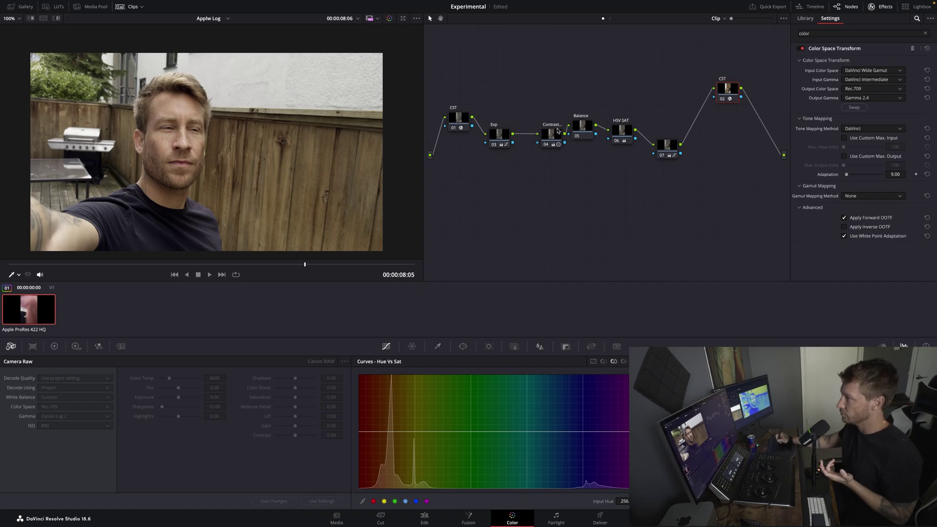
{"action": "left_click", "coordinate": [494, 145]}
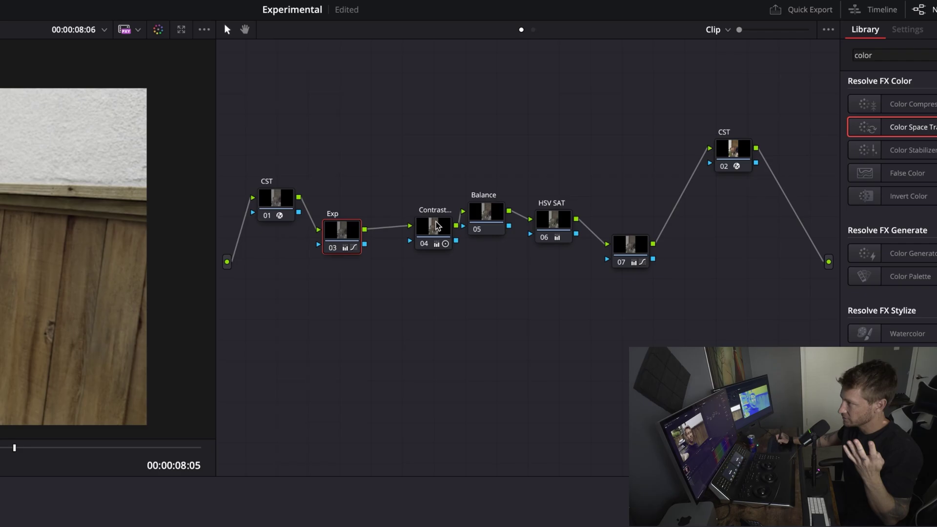
Check the Balance node, then line up the Contrast, HSV Sat and 07 nodes level between the CSTs
{"action": "left_click_drag", "start_coordinate": [550, 134], "coordinate": [533, 134]}
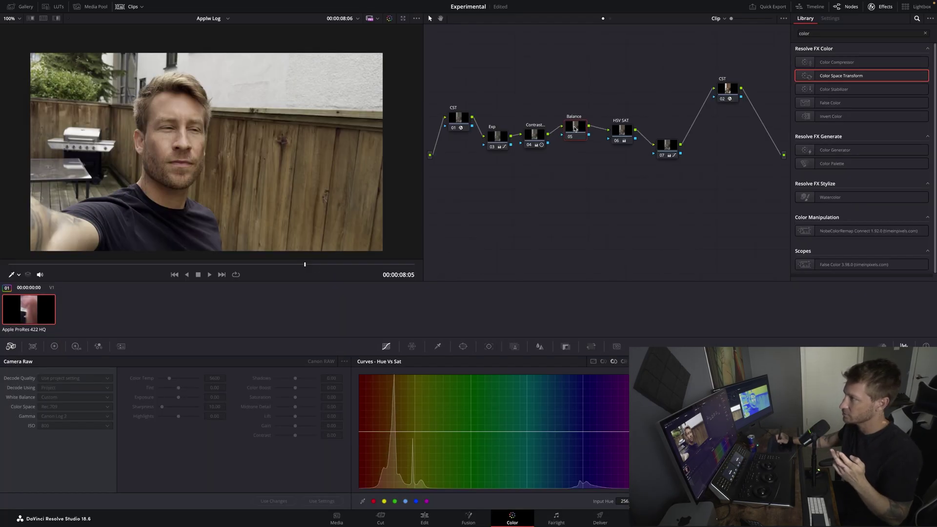
{"action": "left_click", "coordinate": [483, 220]}
{"action": "left_click_drag", "start_coordinate": [620, 142], "coordinate": [615, 141]}
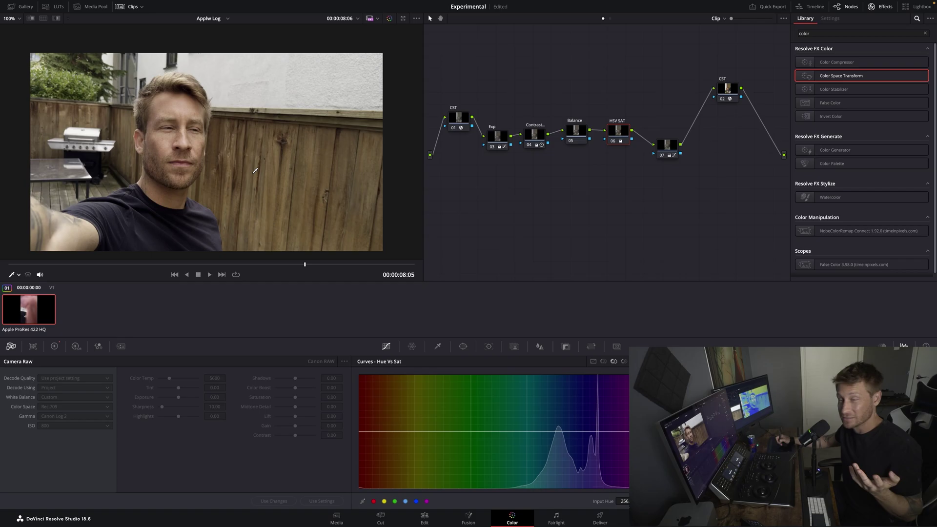
{"action": "left_click_drag", "start_coordinate": [667, 144], "coordinate": [666, 114]}
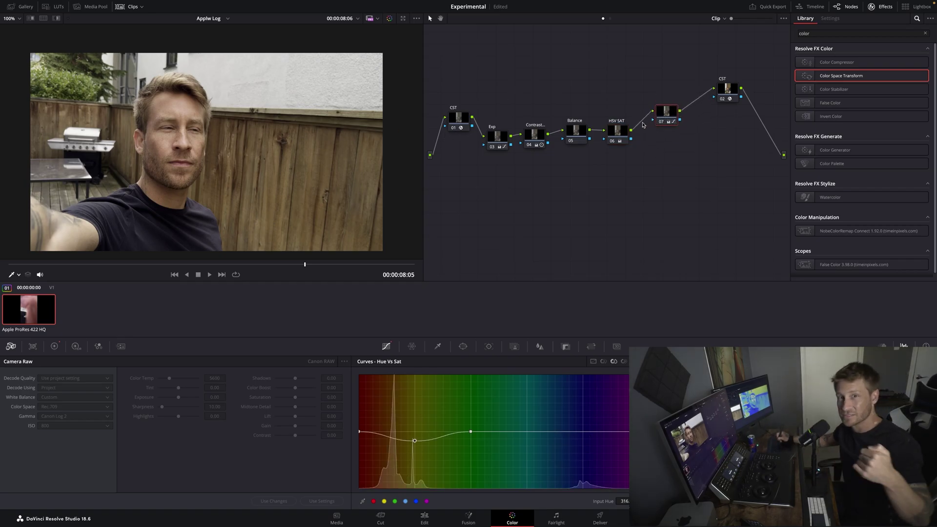
{"action": "left_click_drag", "start_coordinate": [667, 114], "coordinate": [661, 139]}
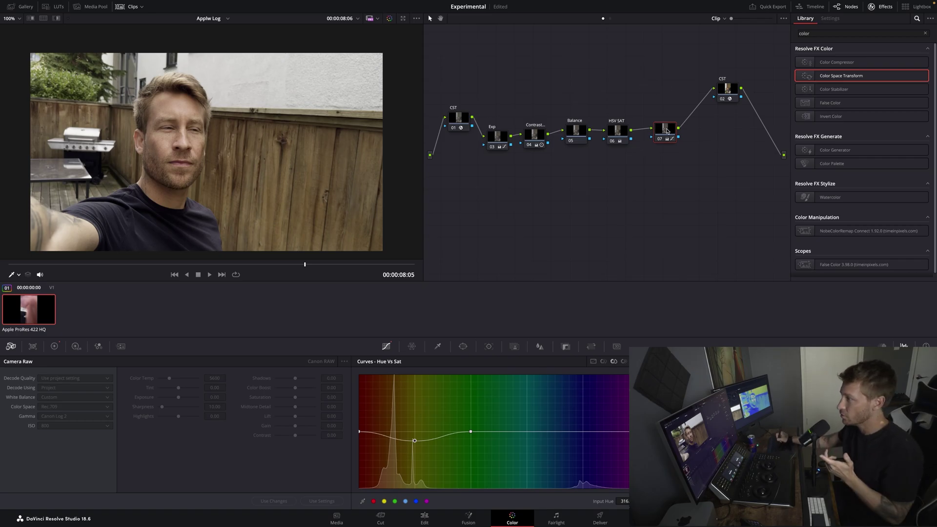
{"action": "left_click_drag", "start_coordinate": [667, 131], "coordinate": [663, 134]}
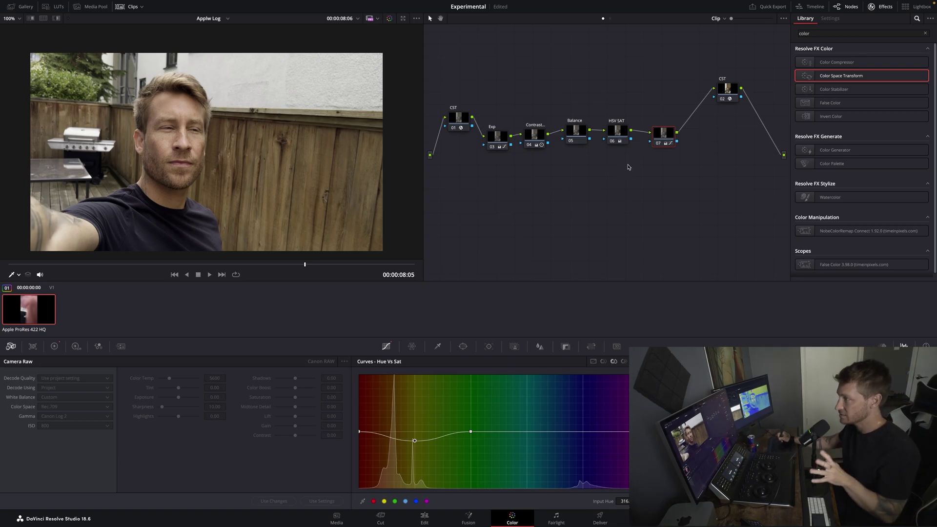